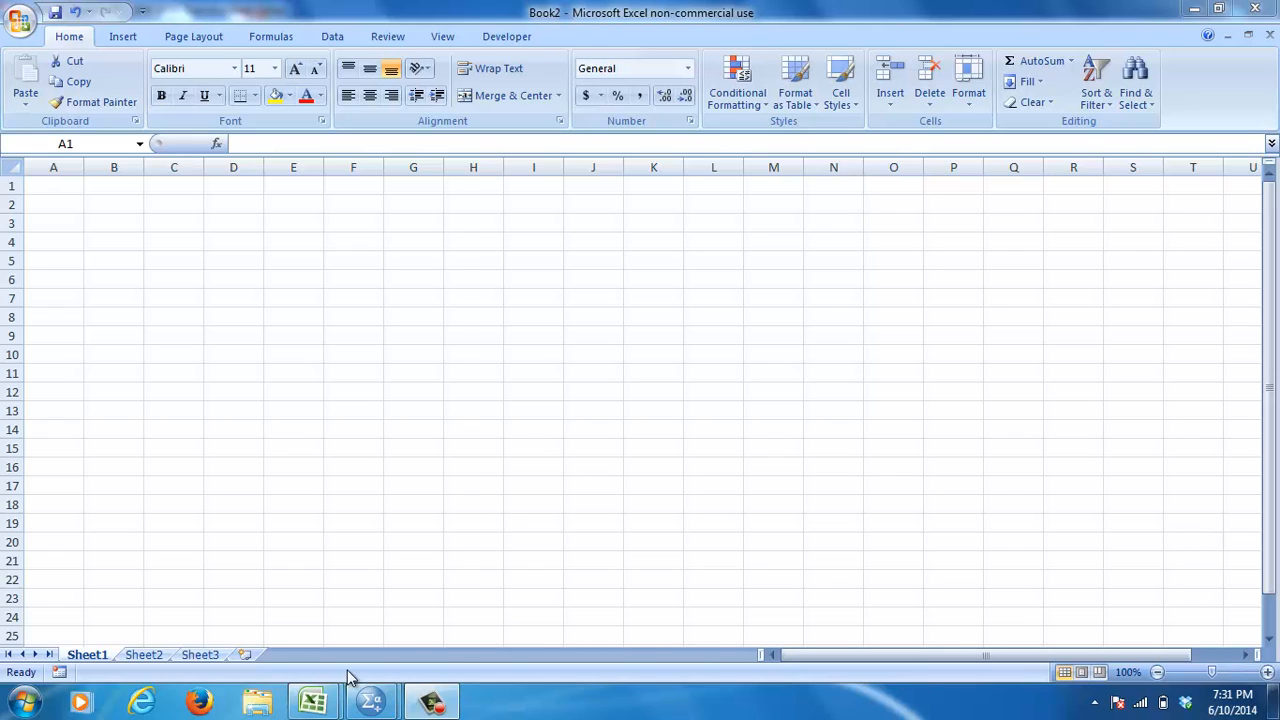
Review the data in the Convert to SPSS.xlsx workbook and close it, keeping the current Windows color scheme.
{"action": "mouse_move", "coordinate": [325, 700]}
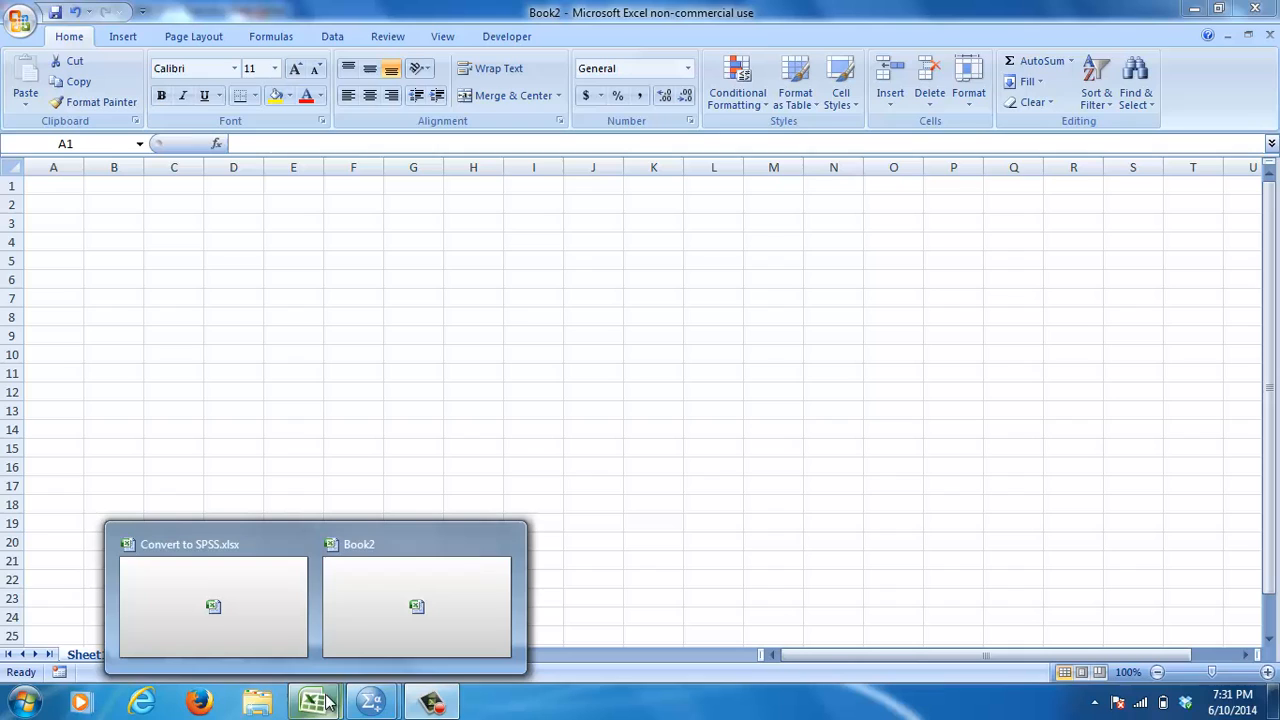
{"action": "left_click", "coordinate": [277, 627]}
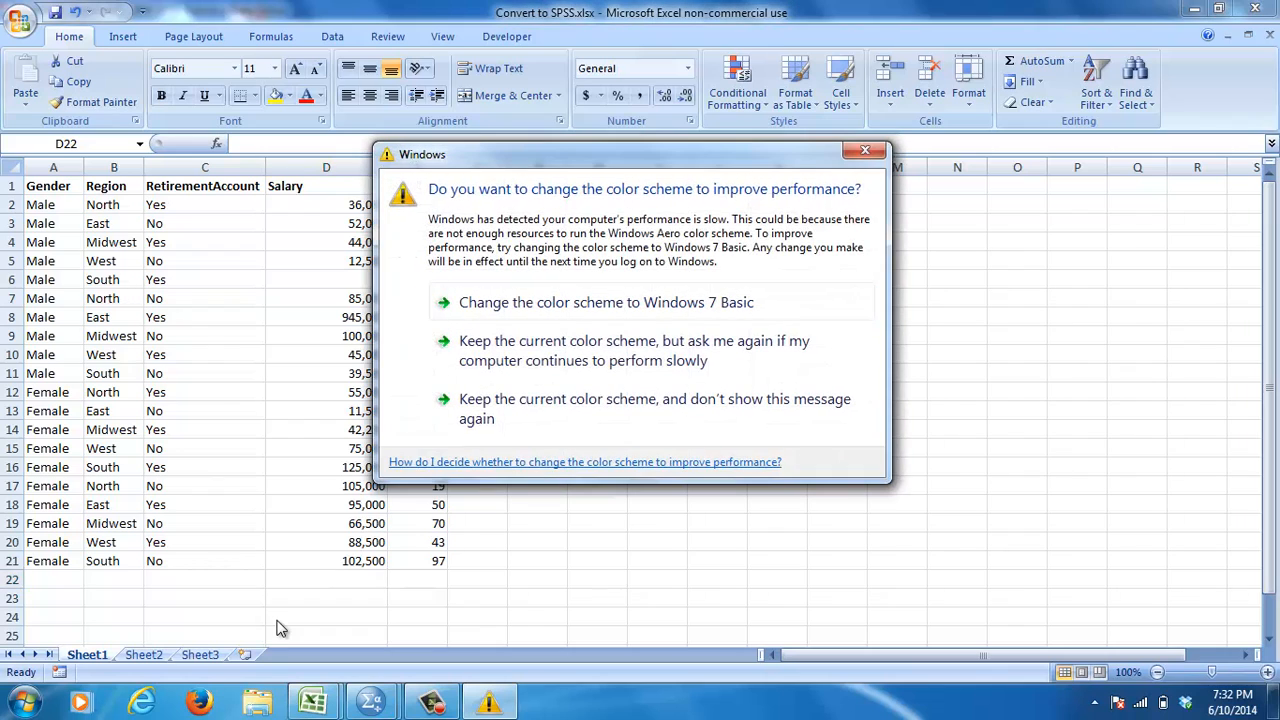
{"action": "left_click", "coordinate": [533, 393]}
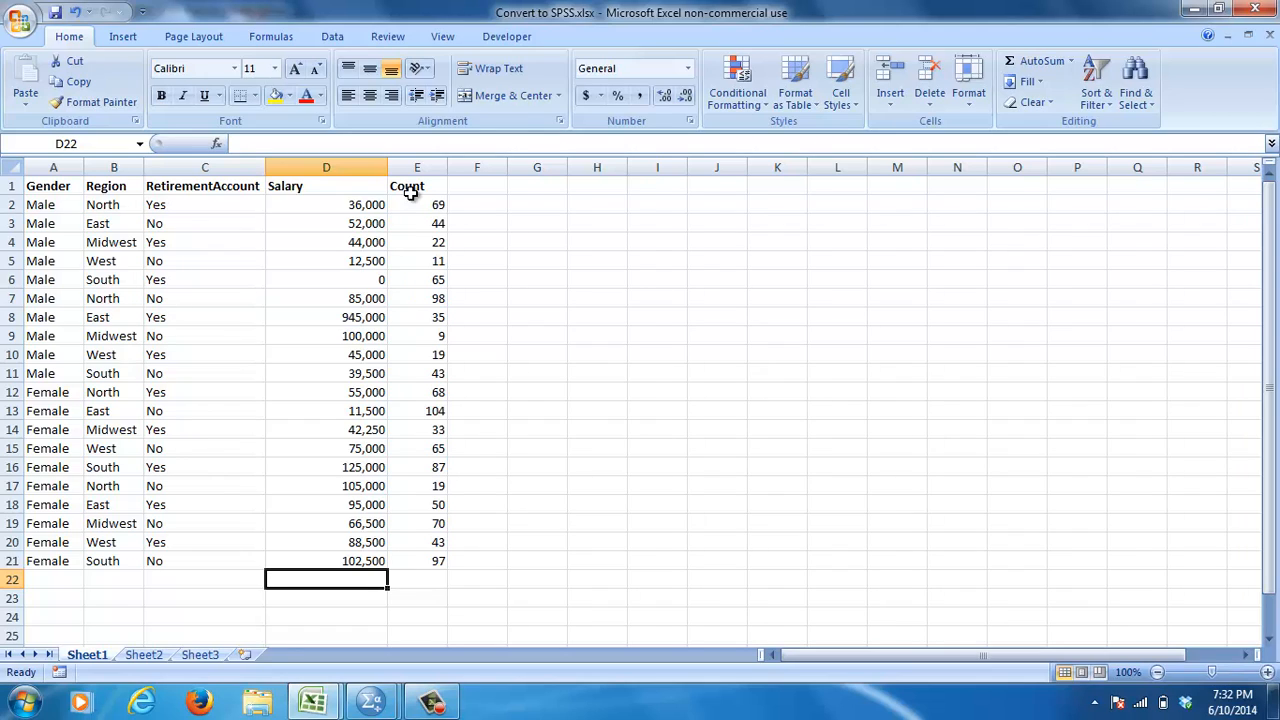
{"action": "left_click", "coordinate": [1266, 38]}
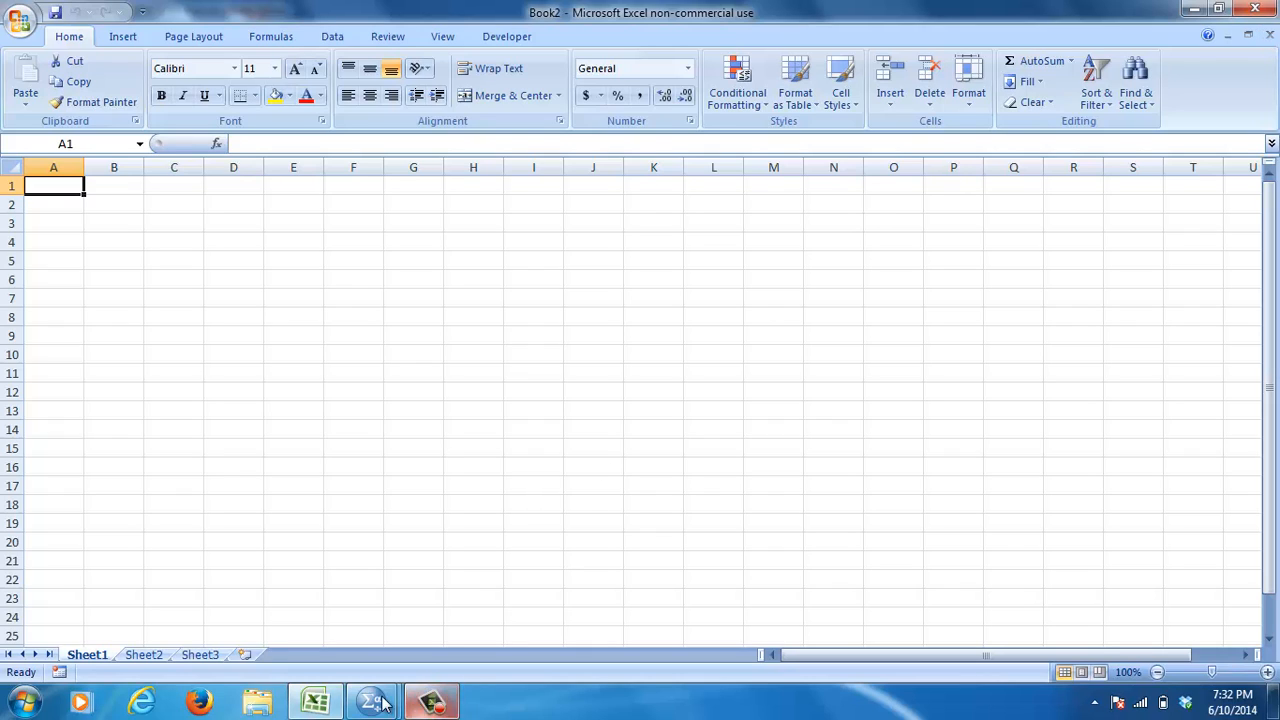
Switch to the SPSS Data Editor and start opening a data file, browsing to the EPRS 8530 folder on the Desktop.
{"action": "mouse_move", "coordinate": [370, 703]}
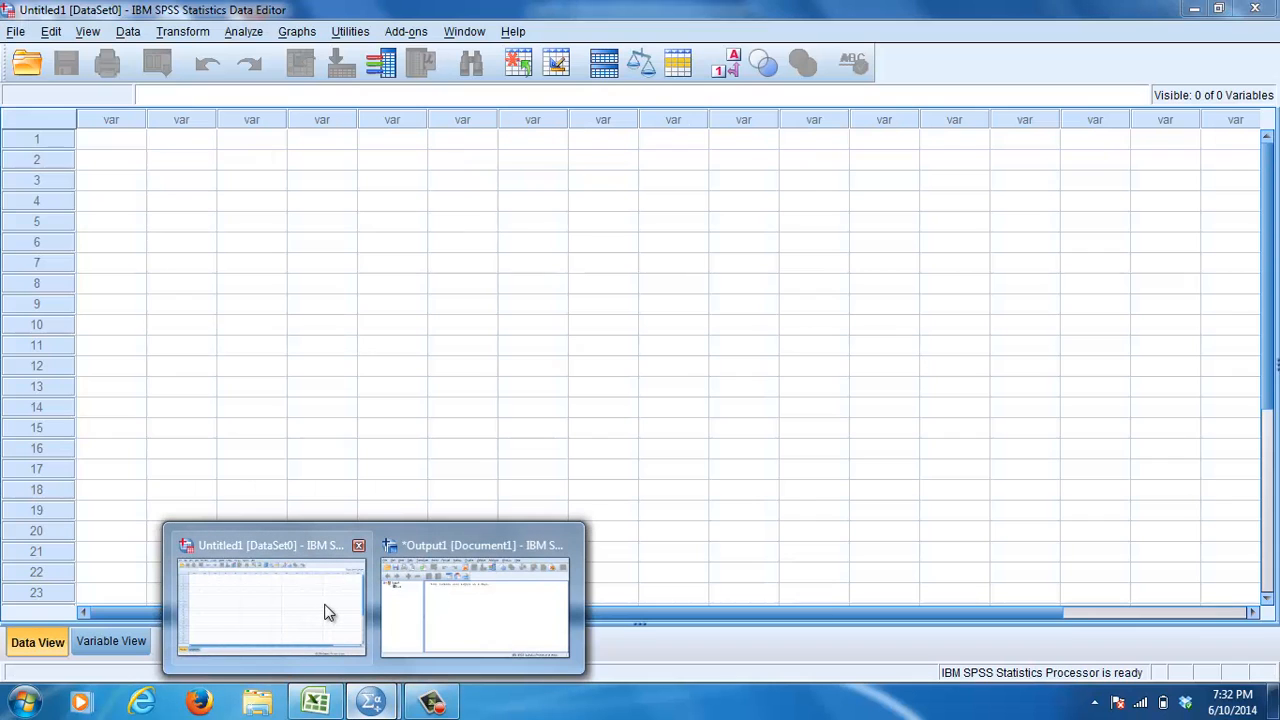
{"action": "left_click", "coordinate": [318, 608]}
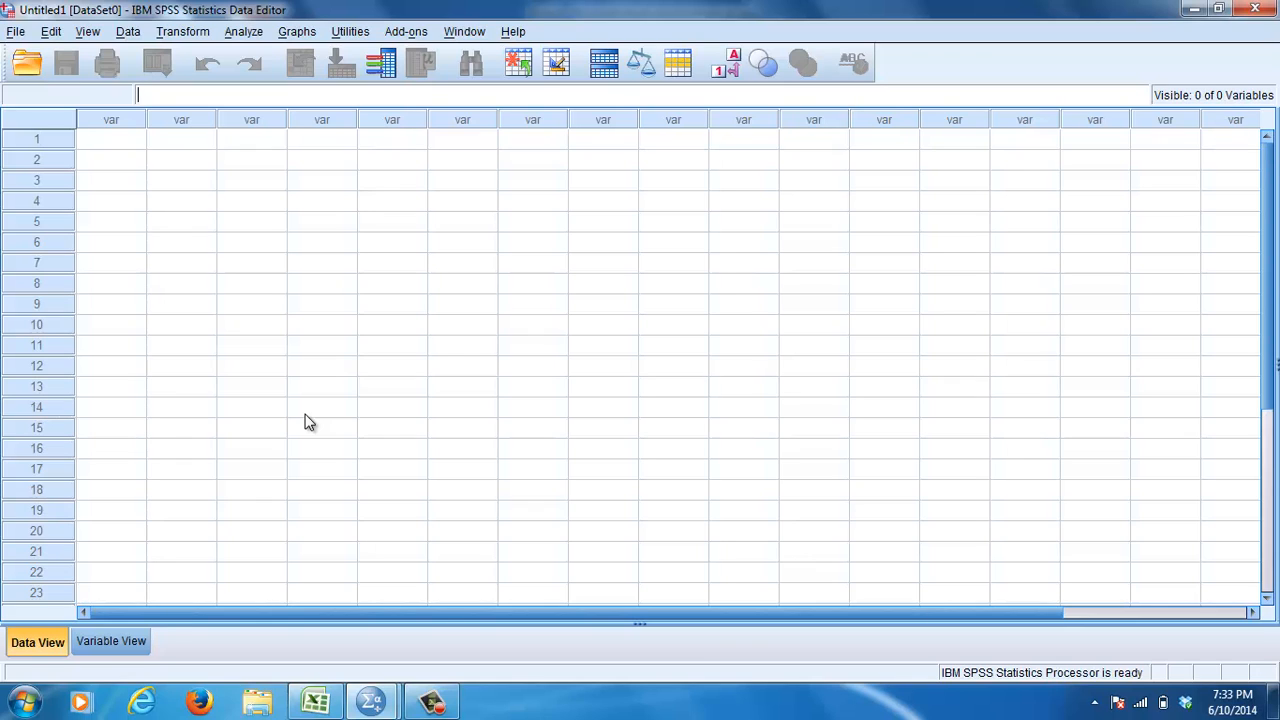
{"action": "left_click", "coordinate": [16, 31]}
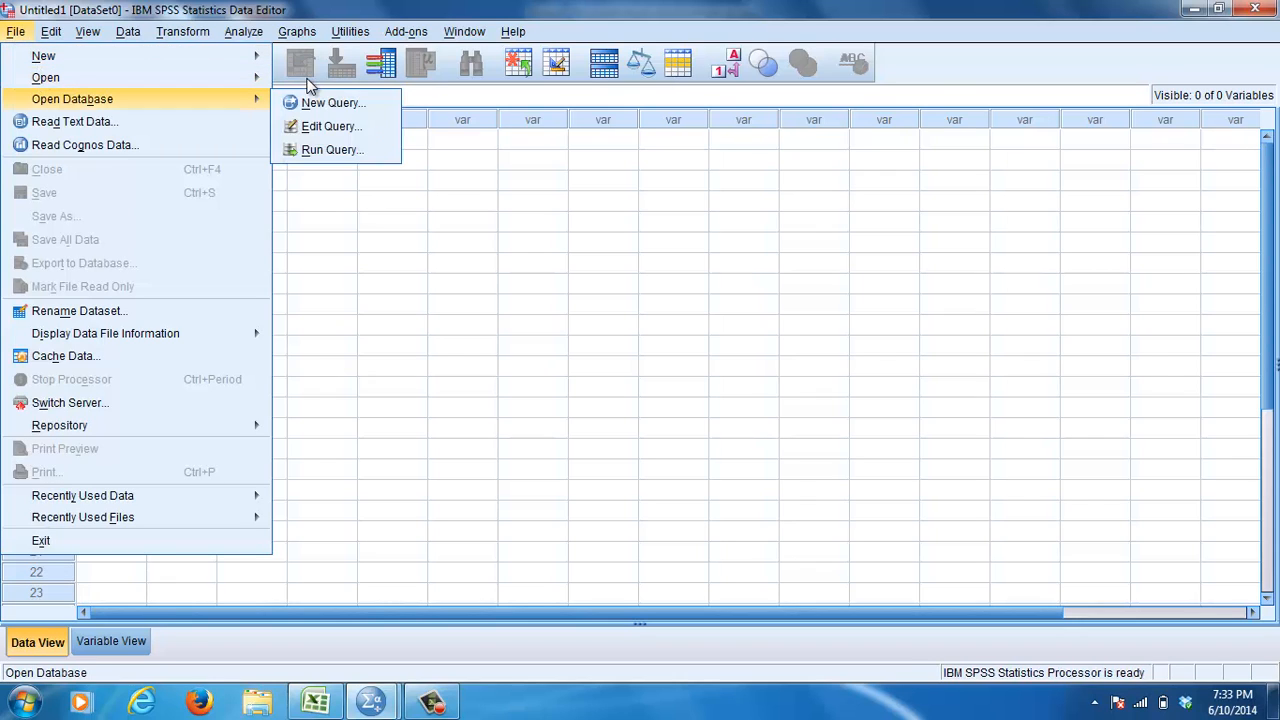
{"action": "mouse_move", "coordinate": [264, 77]}
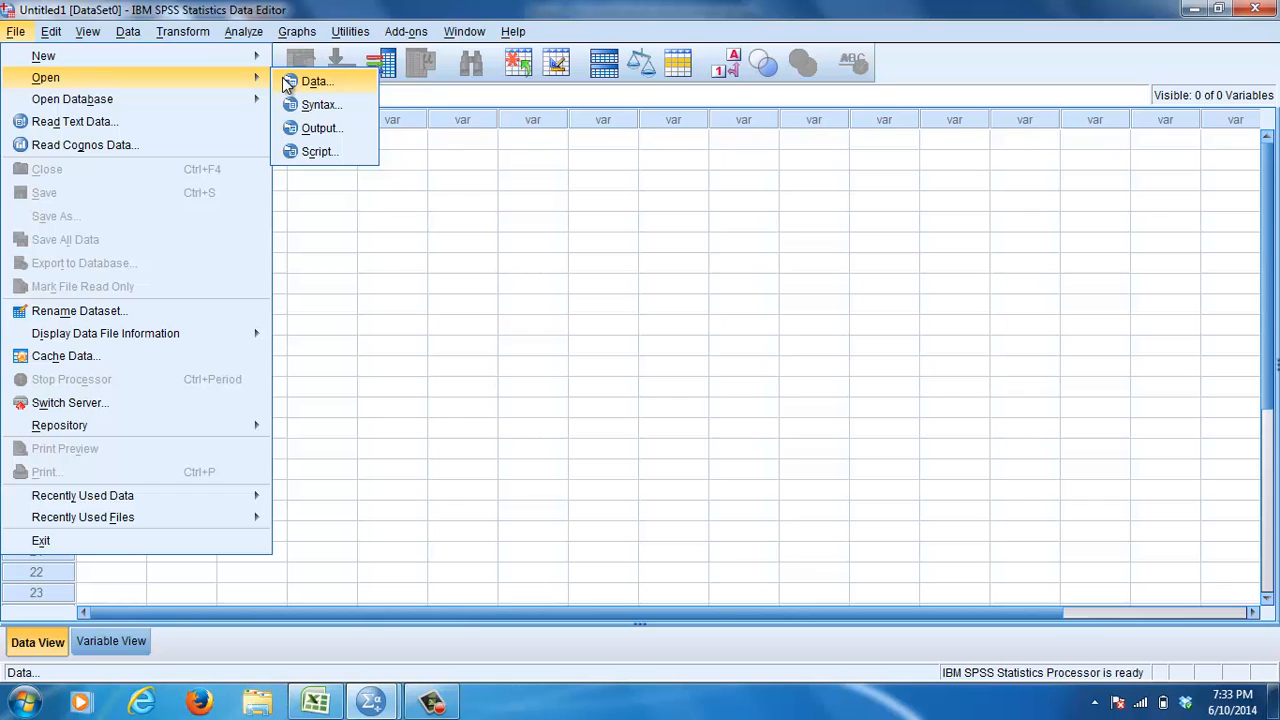
{"action": "left_click", "coordinate": [285, 80]}
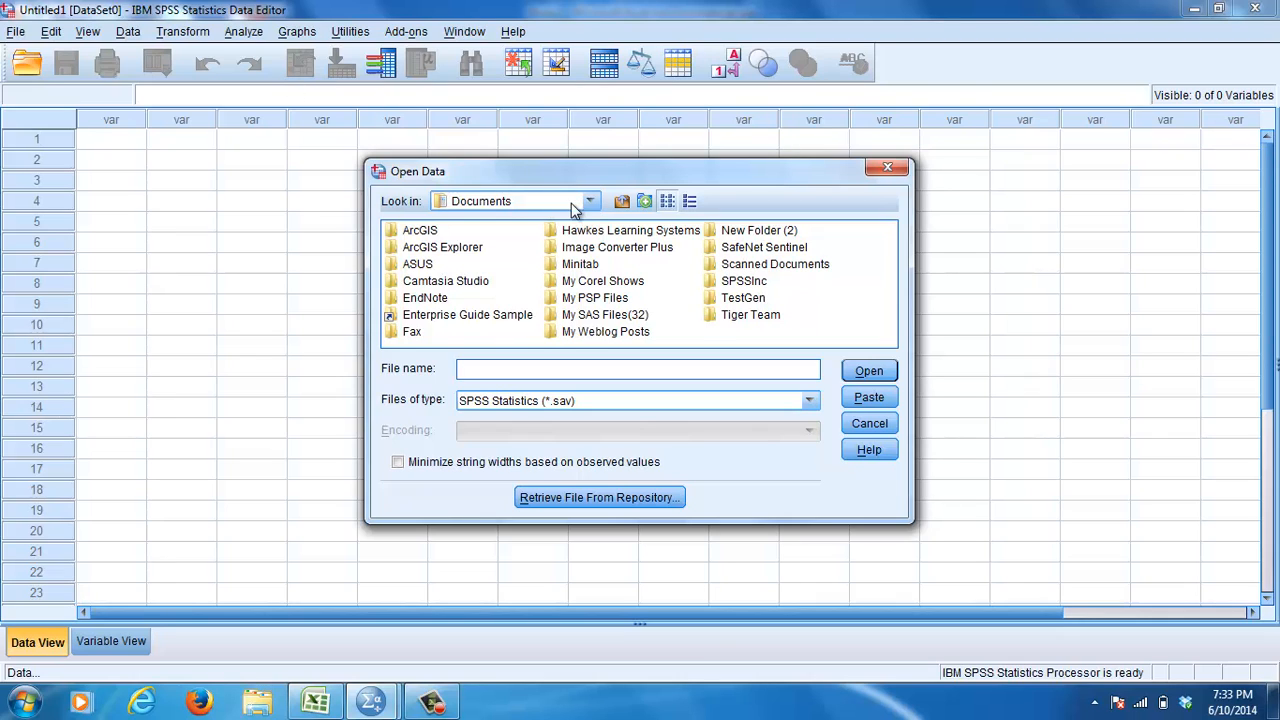
{"action": "left_click", "coordinate": [621, 201]}
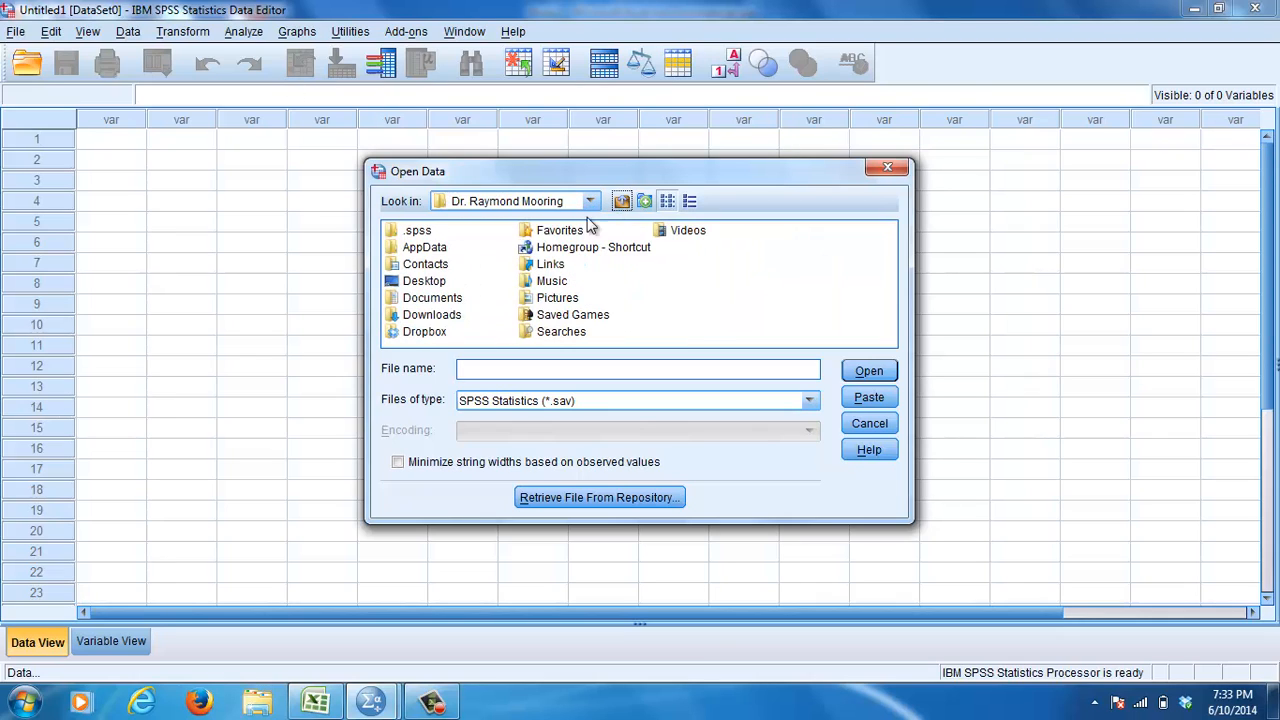
{"action": "double_click", "coordinate": [424, 282]}
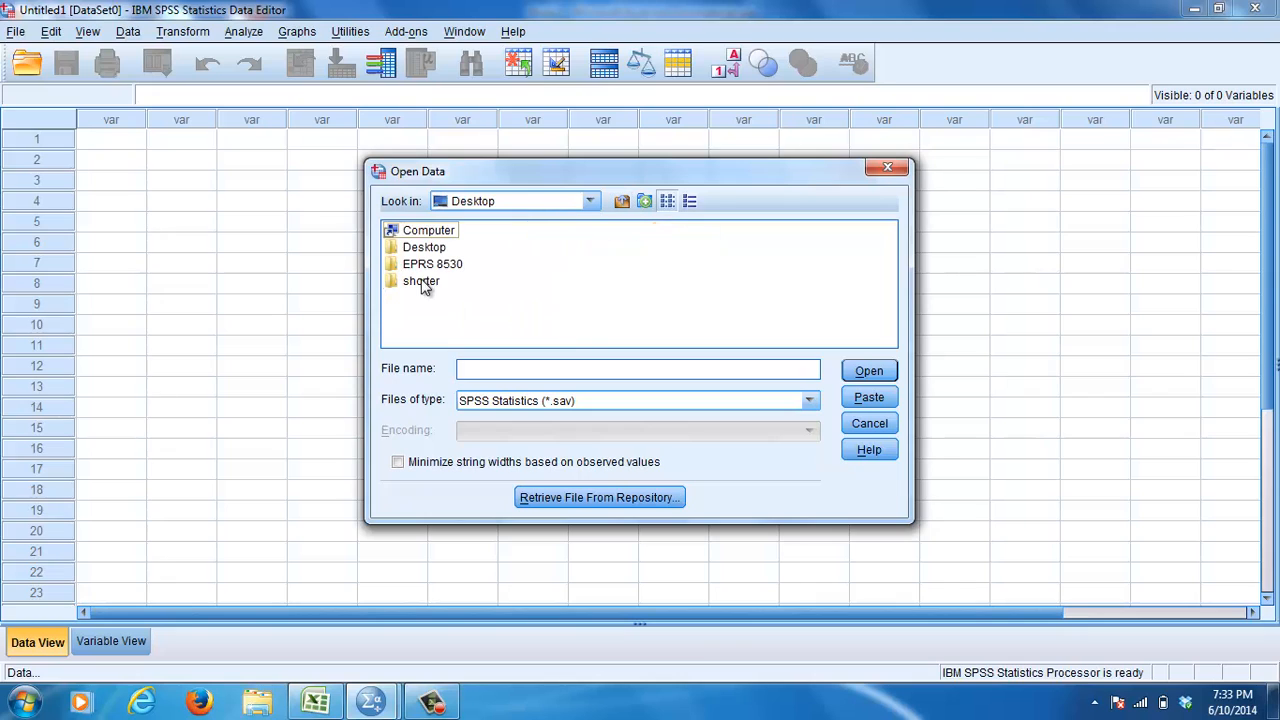
{"action": "double_click", "coordinate": [430, 264]}
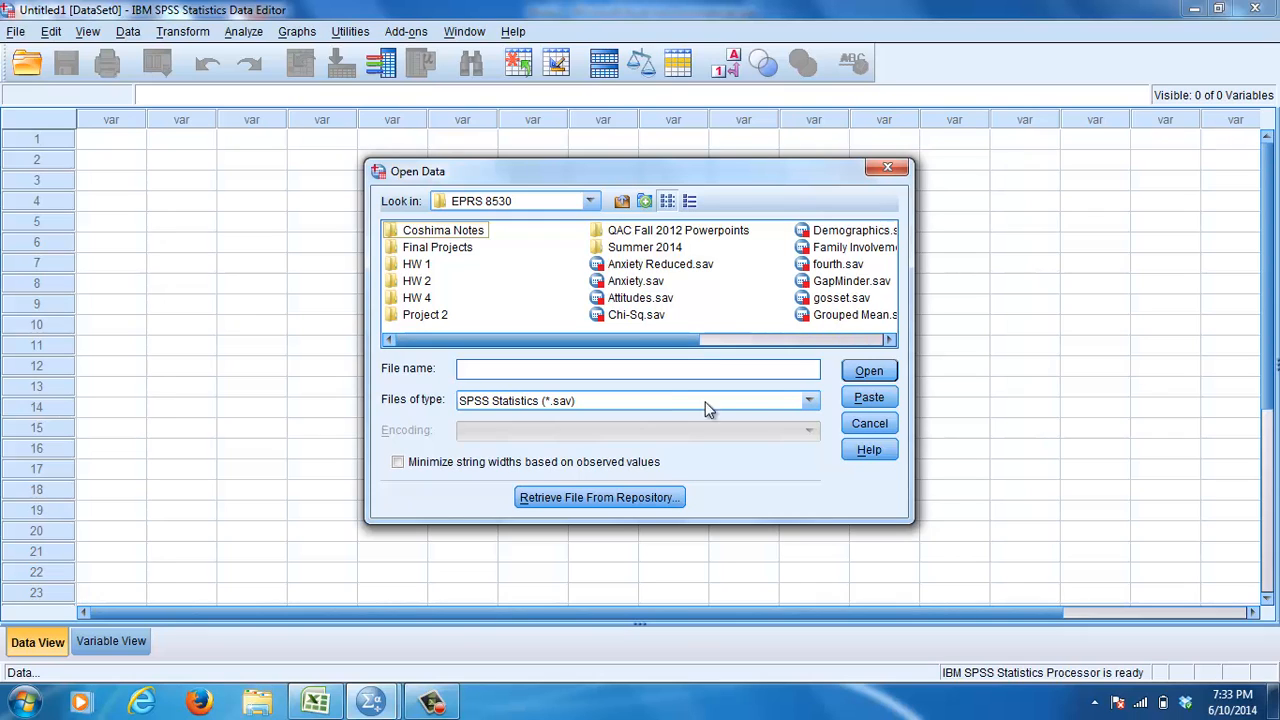
Show Excel files (*.xls, *.xlsx, *.xlsm) and open Convert to SPSS.xlsx from the Summer 2014 folder.
{"action": "left_click", "coordinate": [809, 401]}
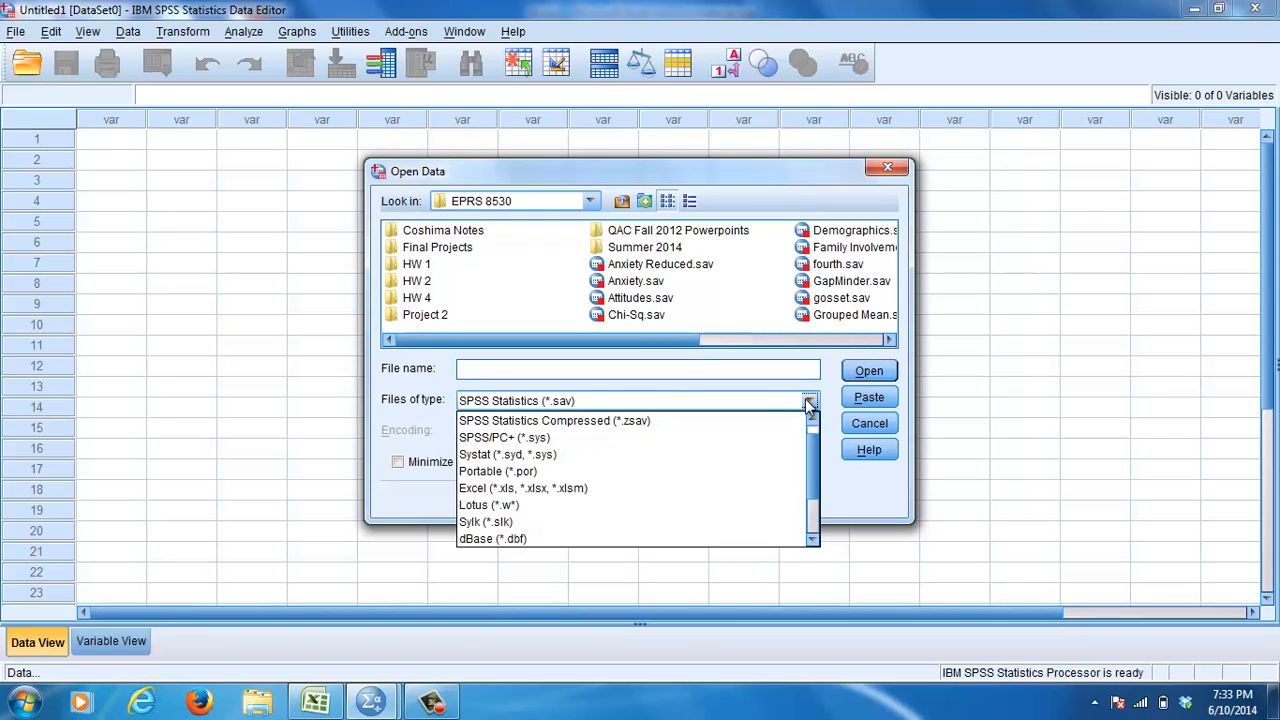
{"action": "left_click", "coordinate": [614, 492]}
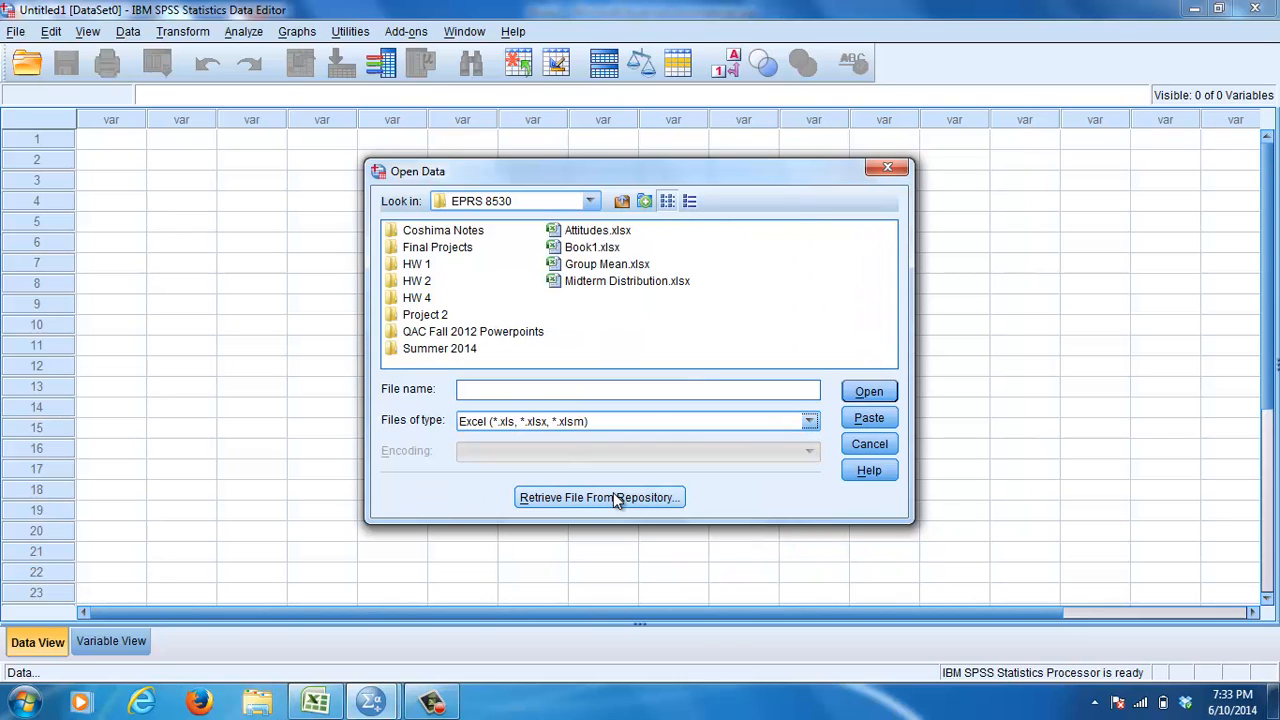
{"action": "double_click", "coordinate": [433, 352]}
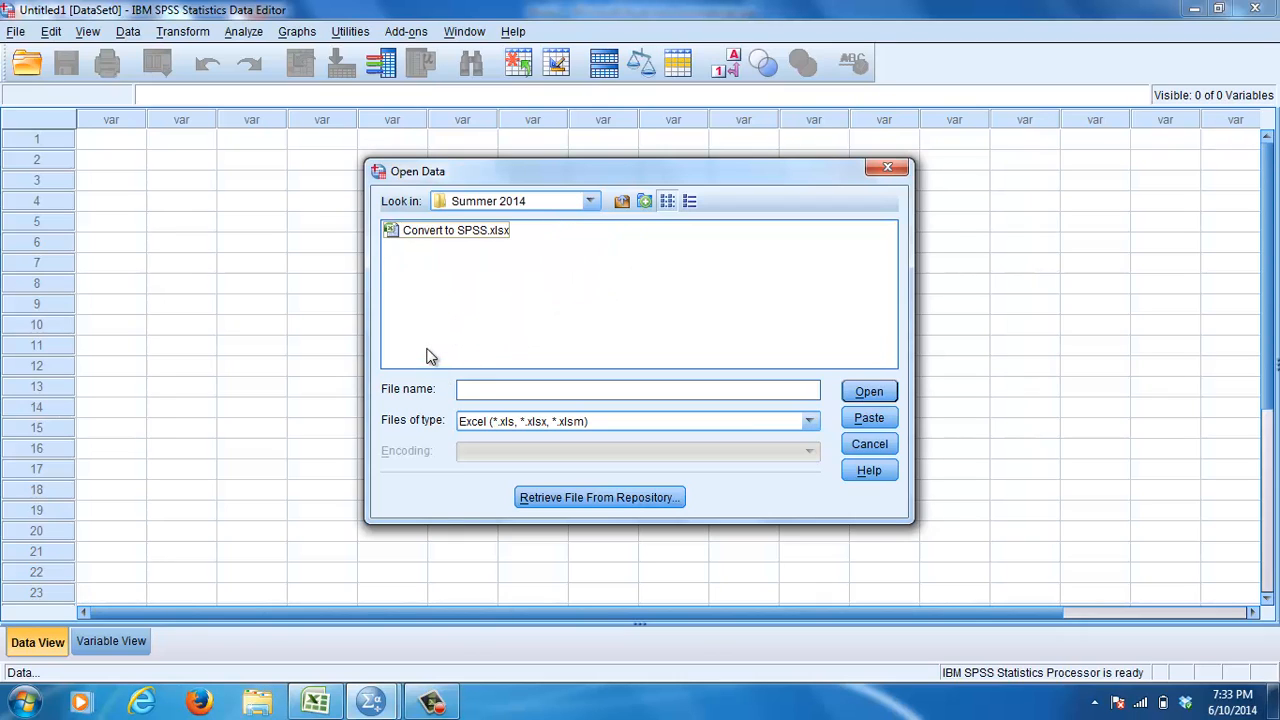
{"action": "left_click", "coordinate": [460, 232]}
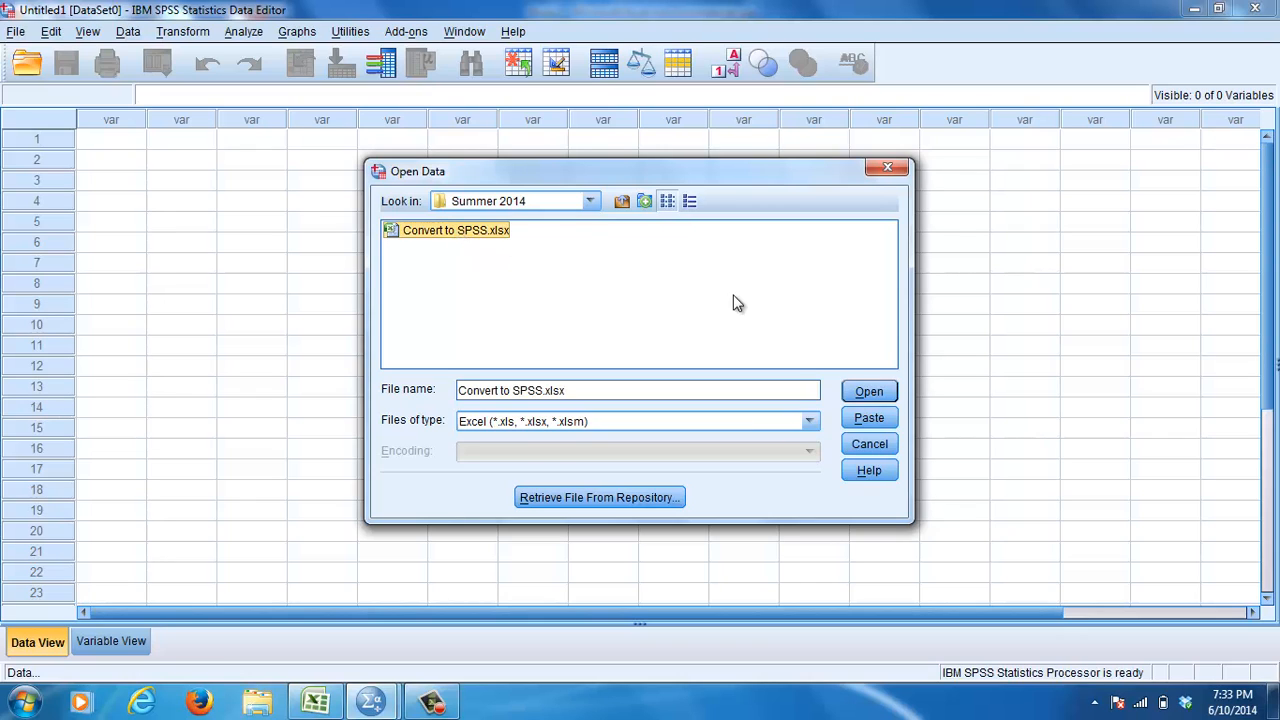
{"action": "left_click", "coordinate": [864, 392]}
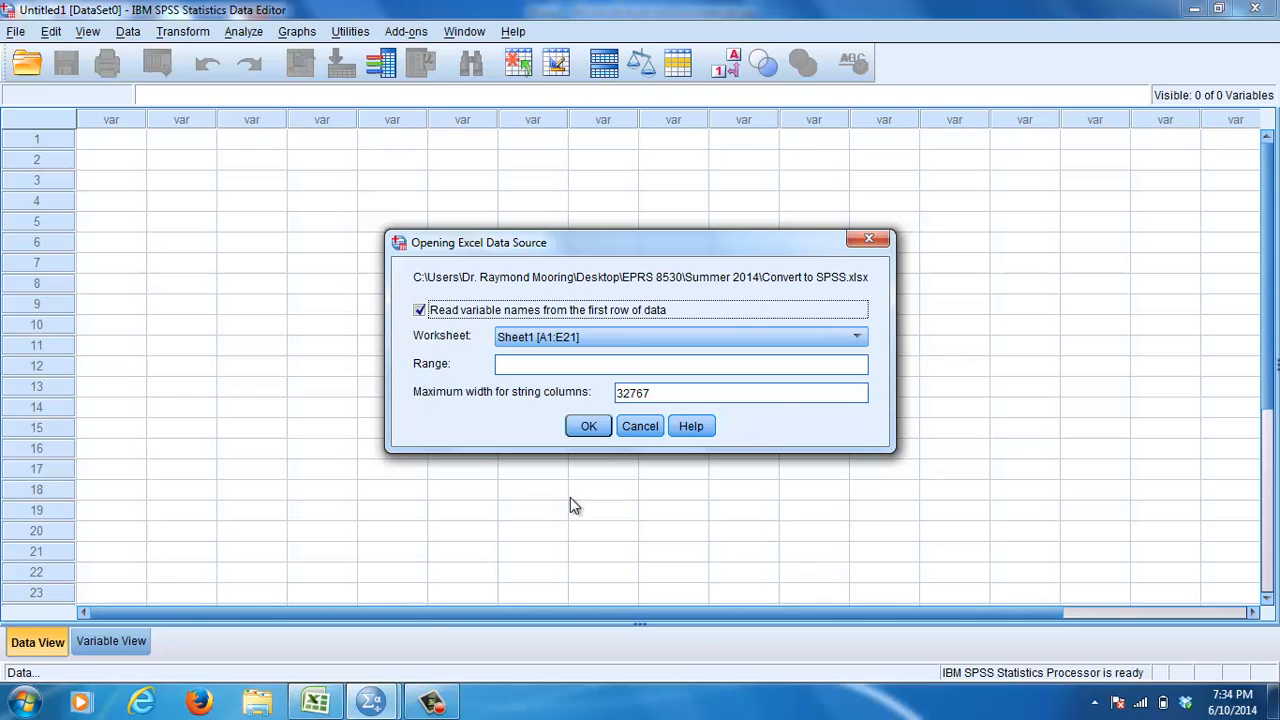
Reopen Convert to SPSS.xlsx in Excel to check its first row for variable names, and close the workbook.
{"action": "left_click", "coordinate": [313, 703]}
{"action": "right_click", "coordinate": [313, 705]}
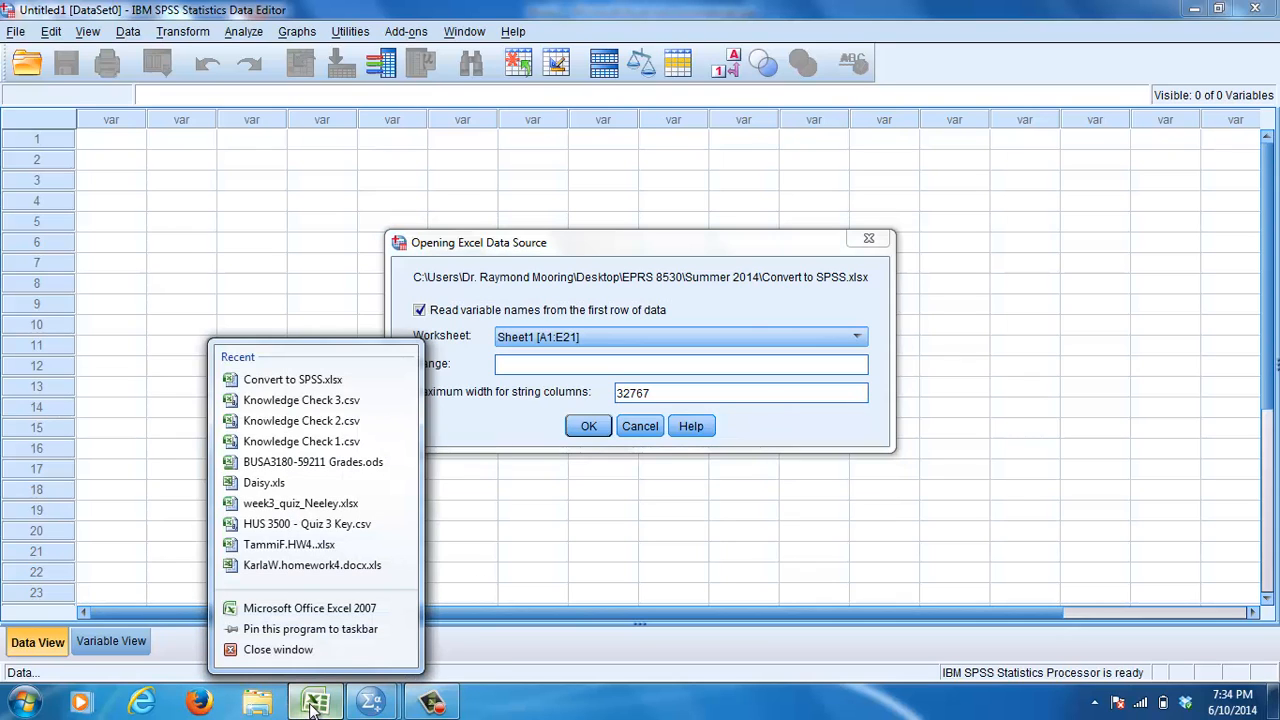
{"action": "left_click", "coordinate": [287, 385]}
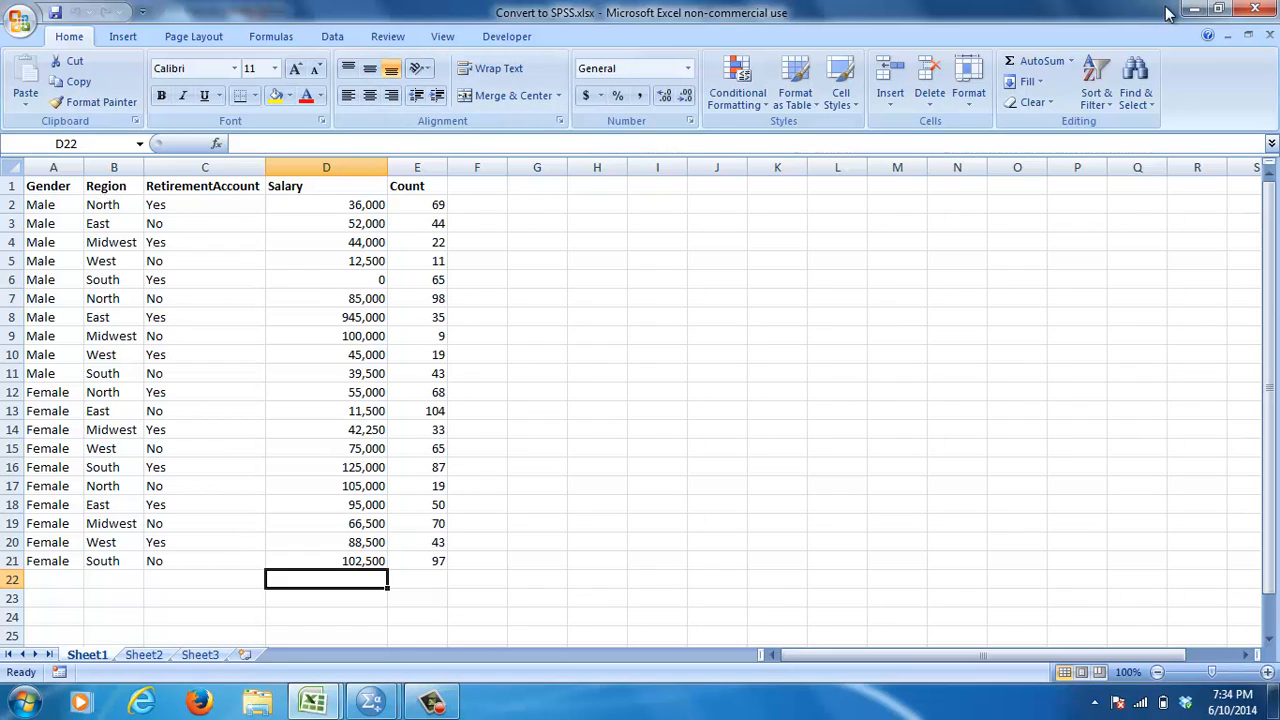
{"action": "left_click", "coordinate": [1268, 36]}
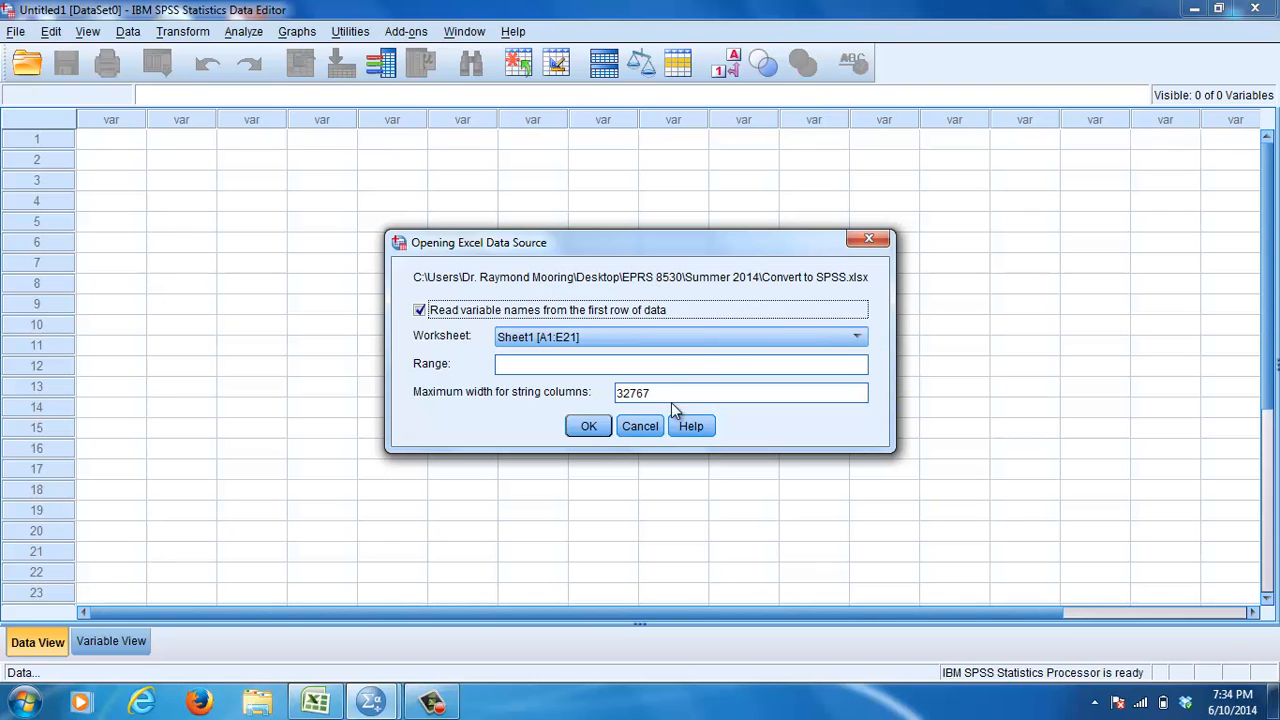
Import Sheet1 with variable names read from the first row, and widen the RetirementAccount column in the maximized data window.
{"action": "left_click", "coordinate": [589, 426]}
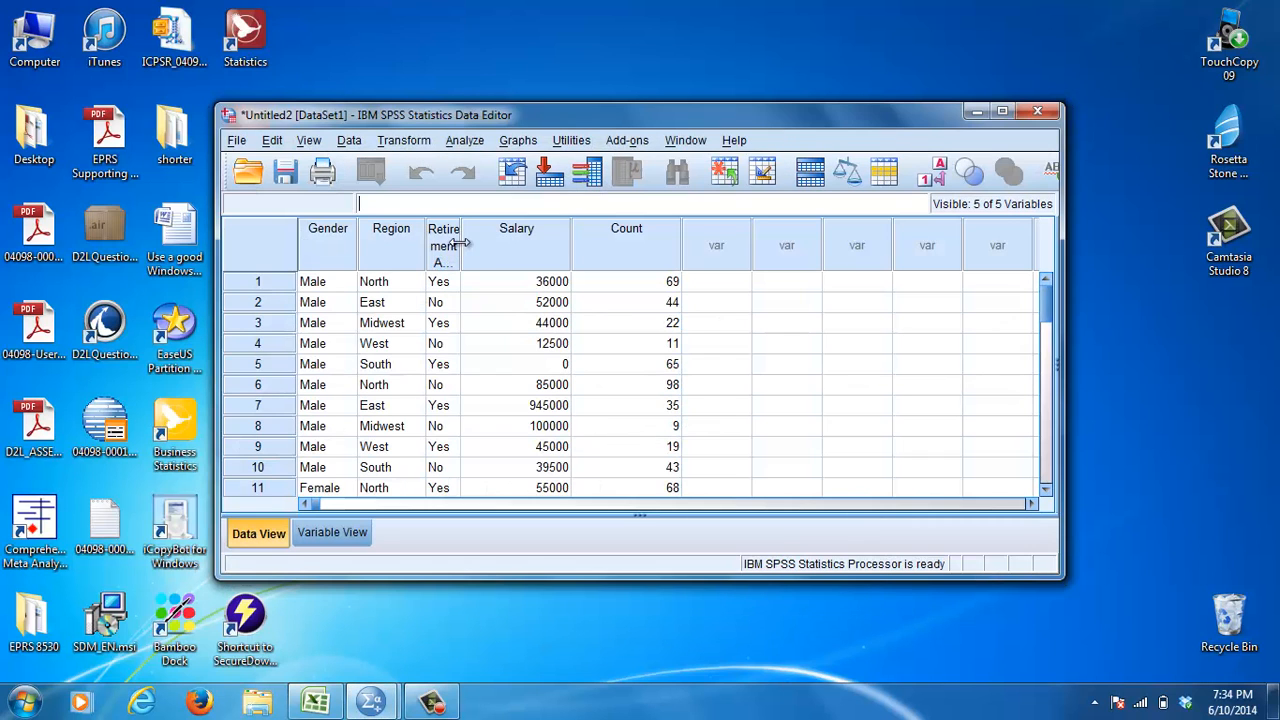
{"action": "left_click_drag", "start_coordinate": [460, 243], "coordinate": [492, 243]}
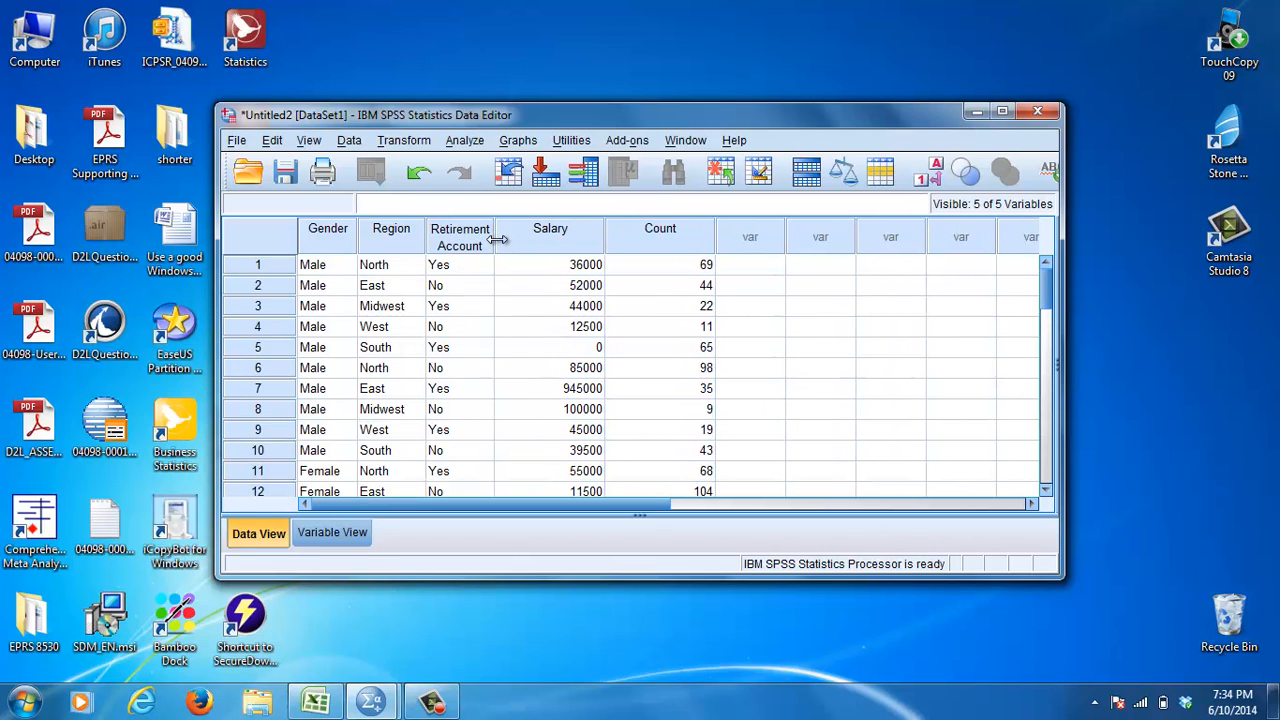
{"action": "left_click", "coordinate": [1002, 111]}
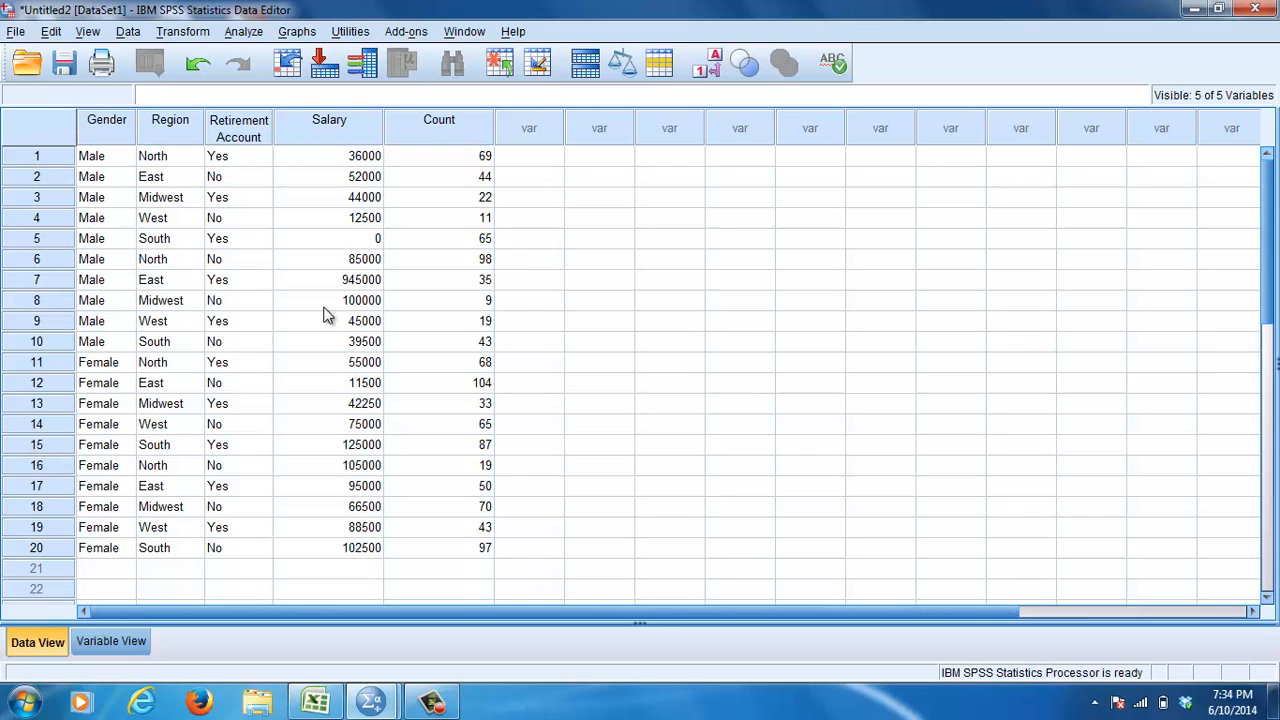
Set the Salary variable's type to Dollar with the $###,###.## format and return to the data view.
{"action": "left_click", "coordinate": [121, 643]}
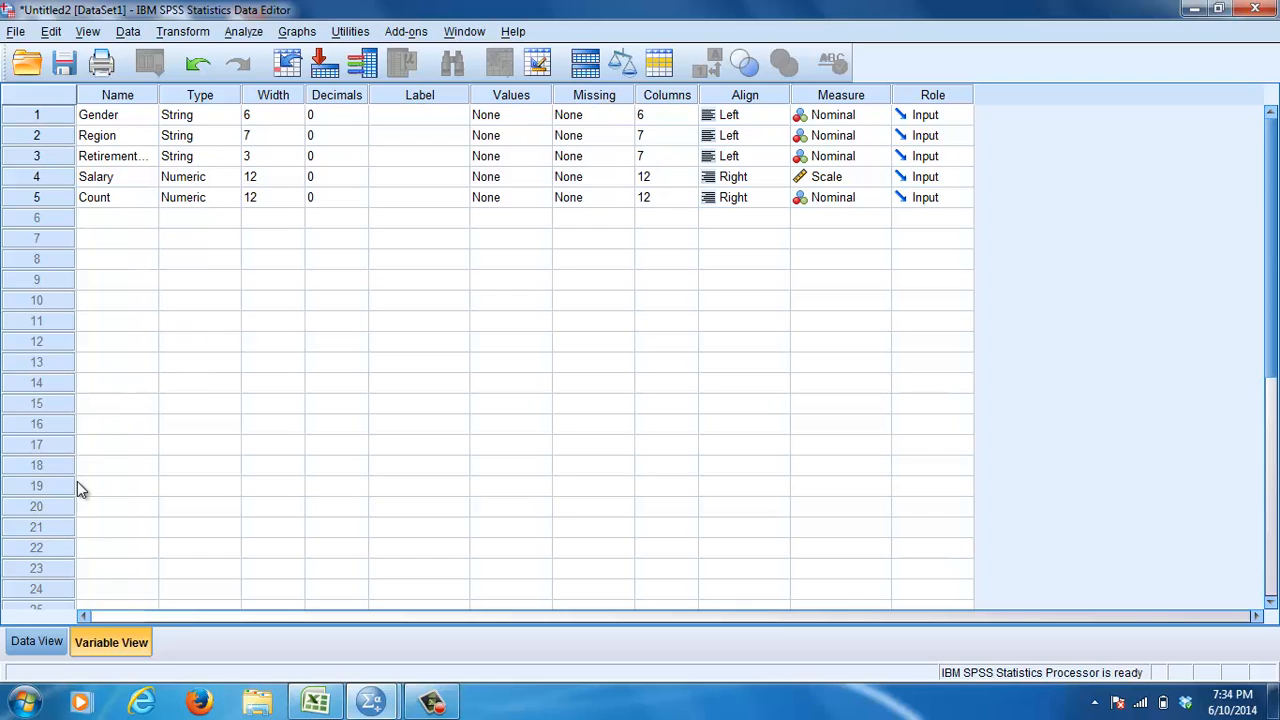
{"action": "left_click", "coordinate": [50, 642]}
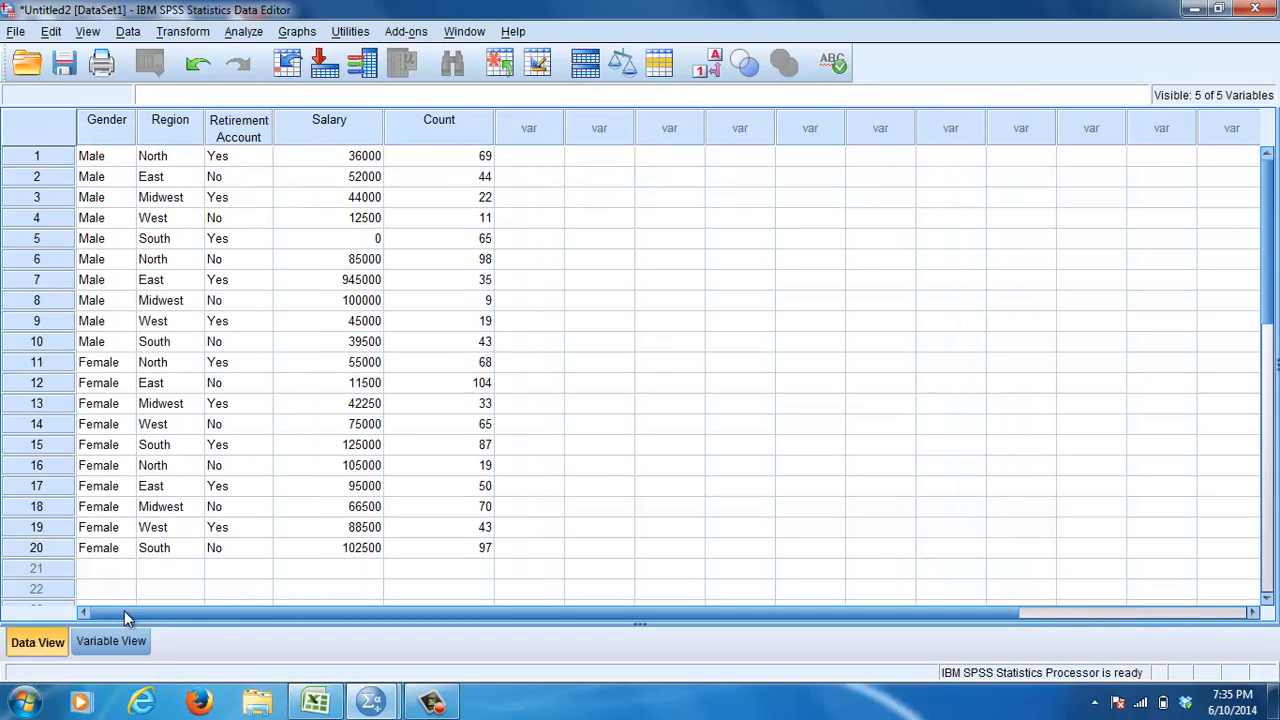
{"action": "left_click", "coordinate": [116, 641]}
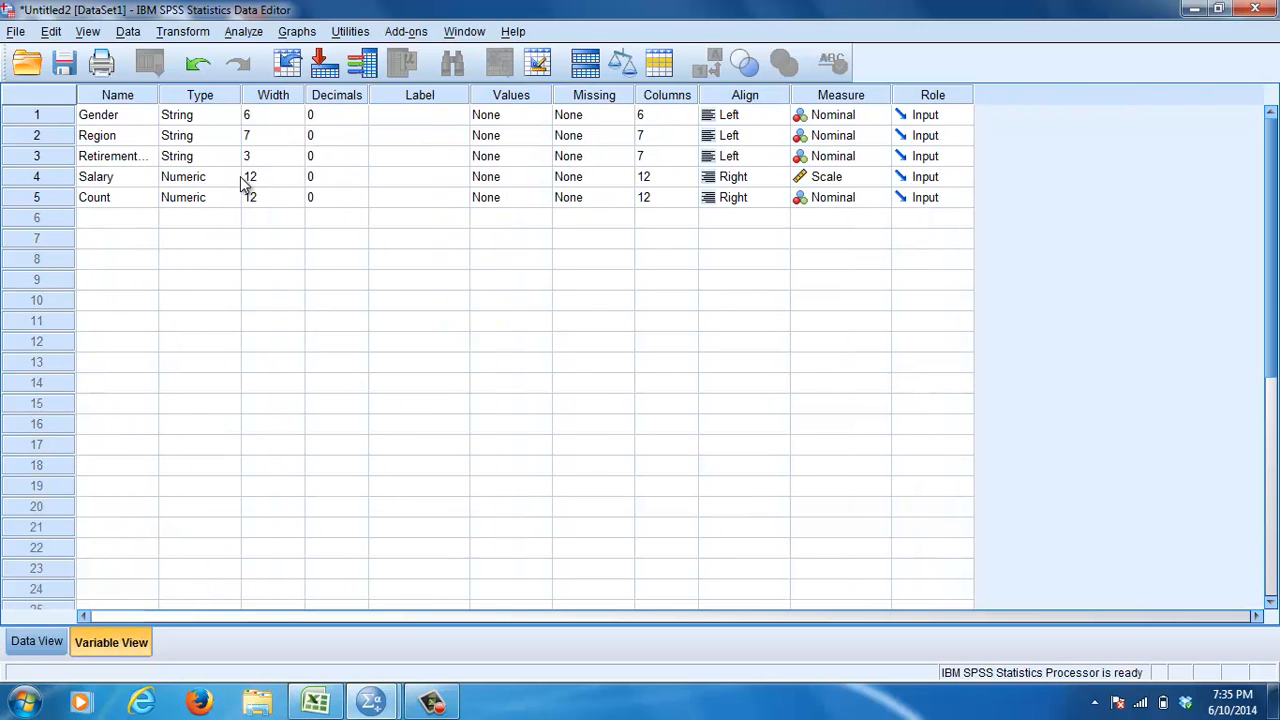
{"action": "left_click", "coordinate": [200, 177]}
{"action": "left_click", "coordinate": [236, 177]}
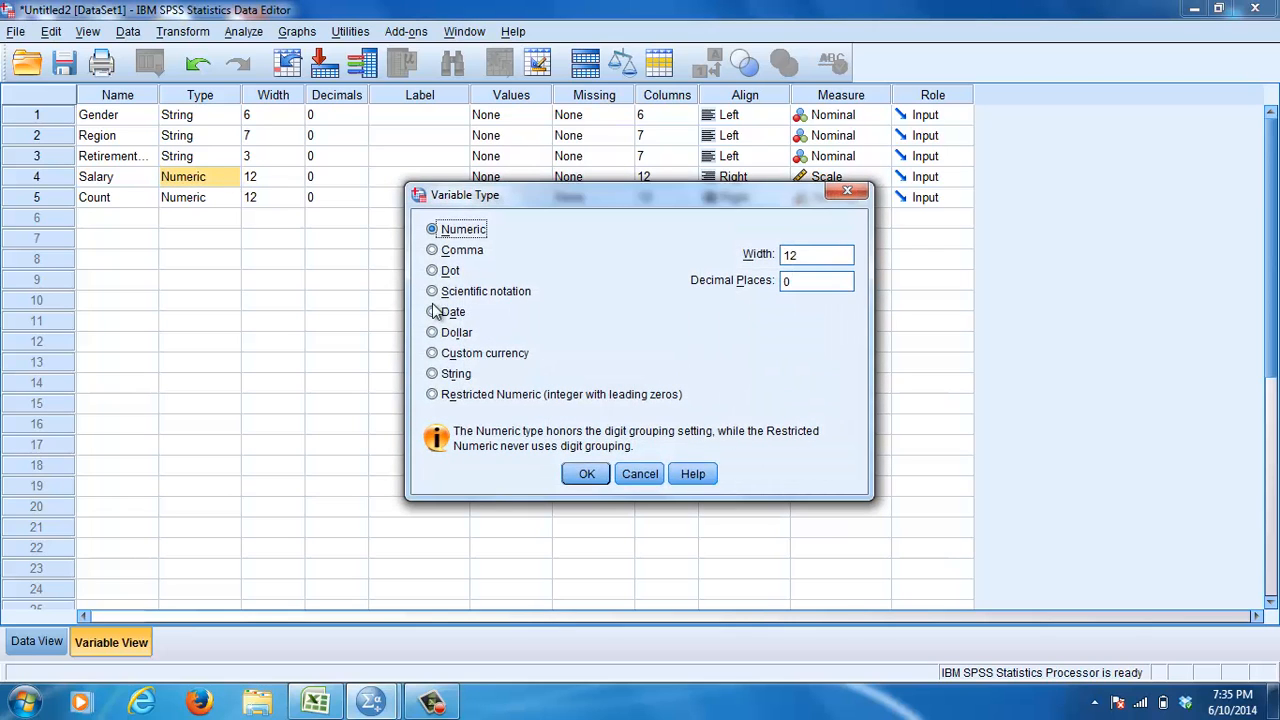
{"action": "left_click", "coordinate": [433, 334]}
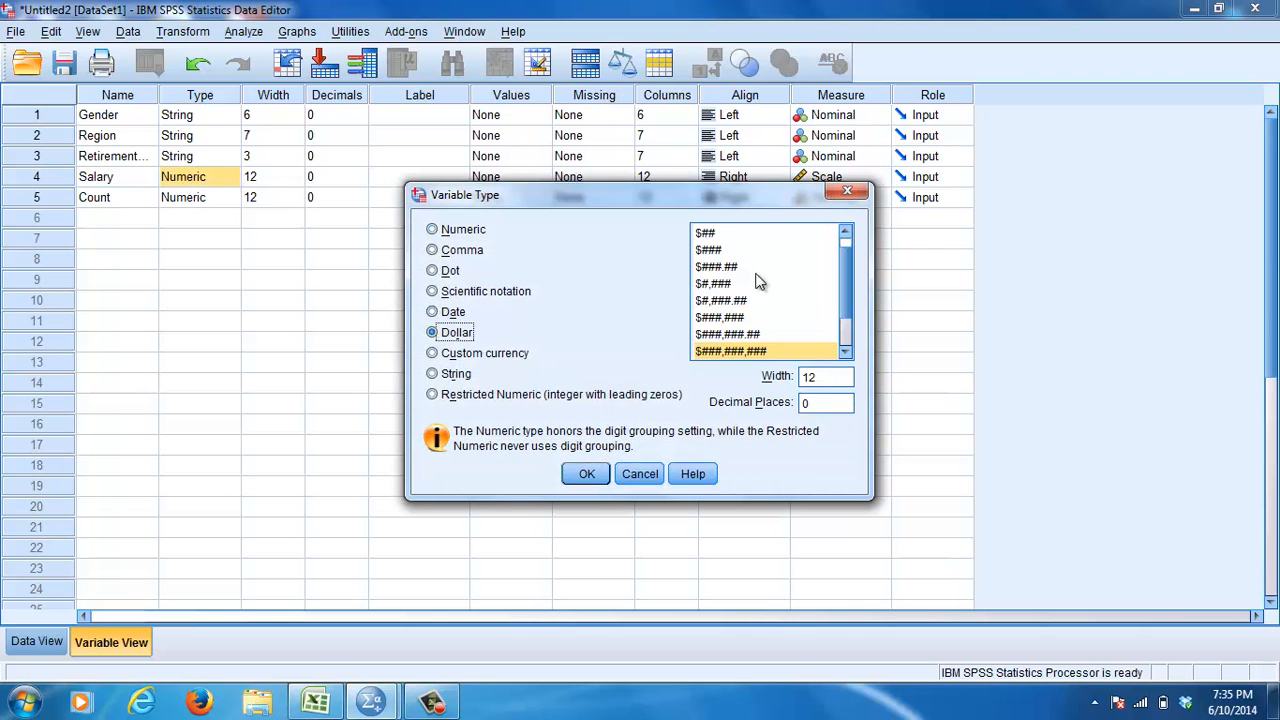
{"action": "left_click", "coordinate": [727, 335]}
{"action": "left_click", "coordinate": [600, 476]}
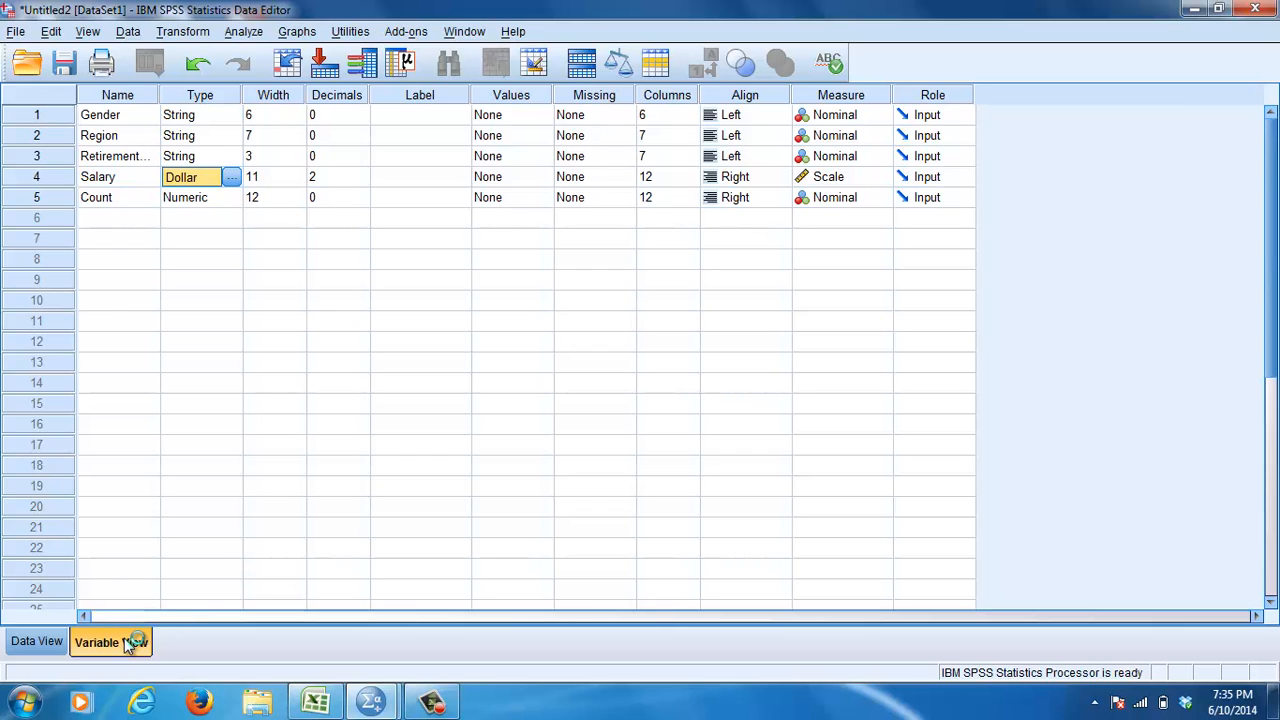
{"action": "left_click", "coordinate": [40, 645]}
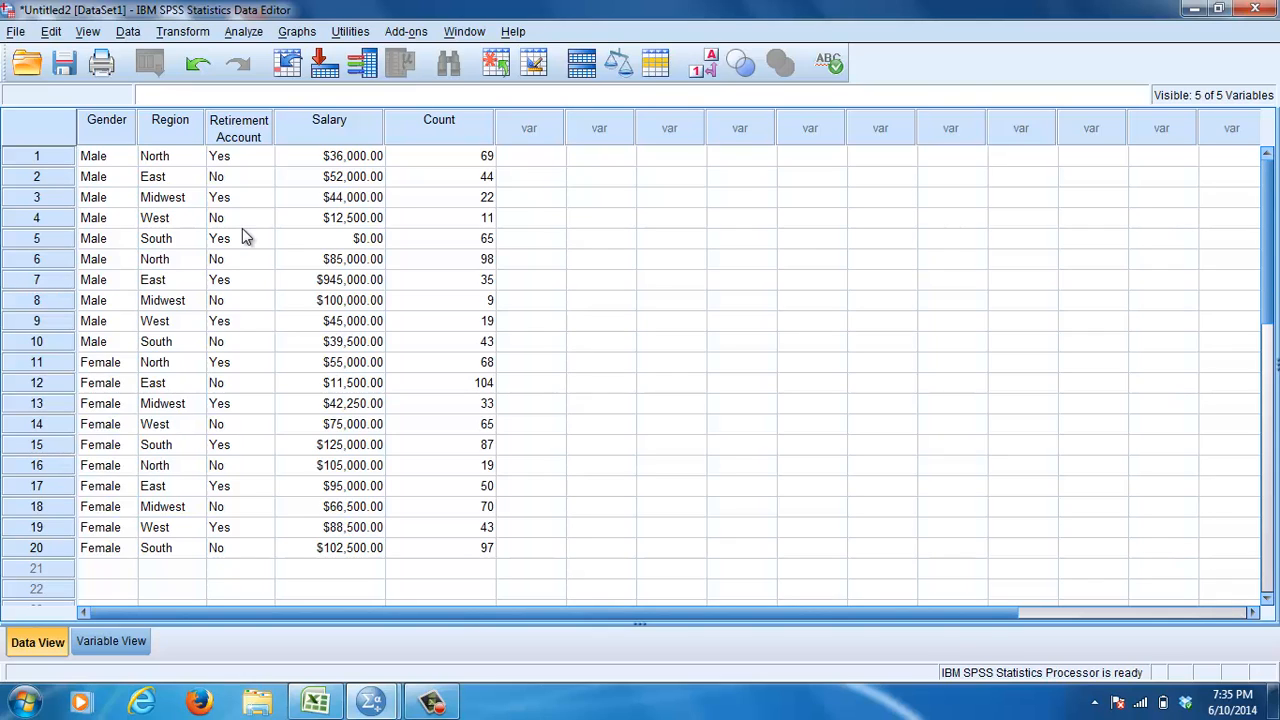
Save the dataset in the Summer 2014 folder as an SPSS Statistics (*.sav) file named Converted Excel File.
{"action": "left_click", "coordinate": [20, 31]}
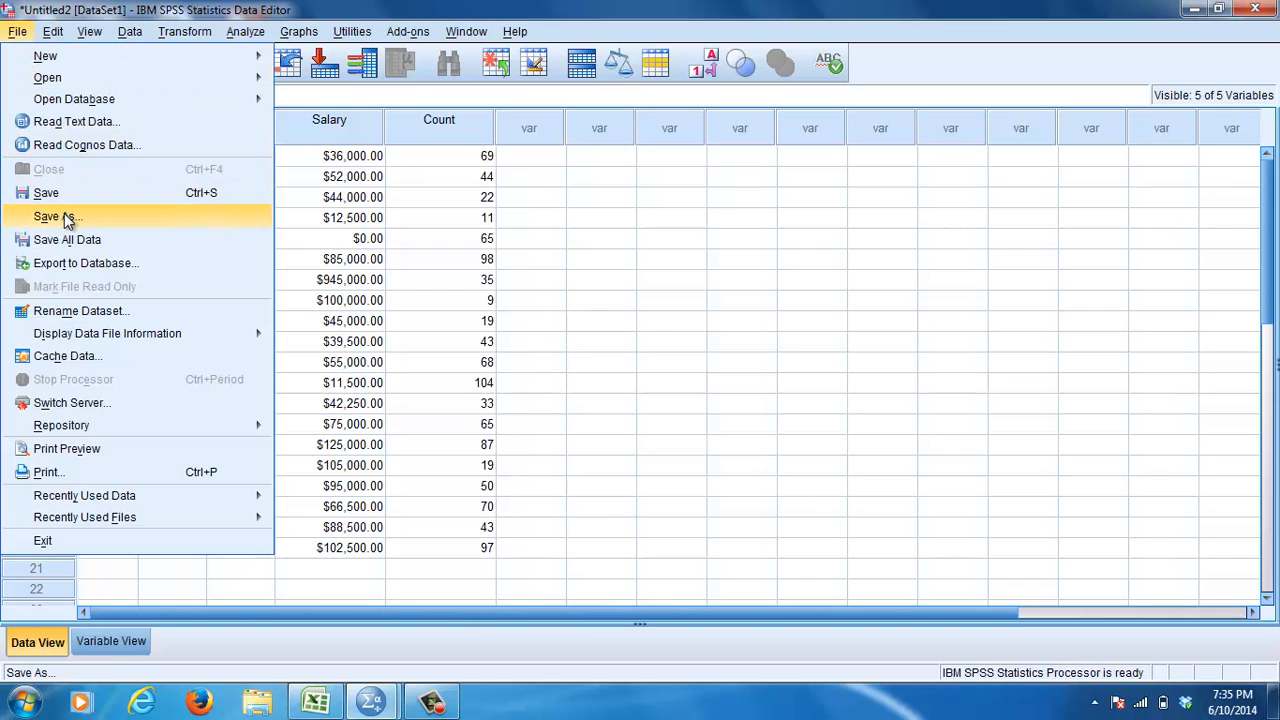
{"action": "left_click", "coordinate": [55, 216]}
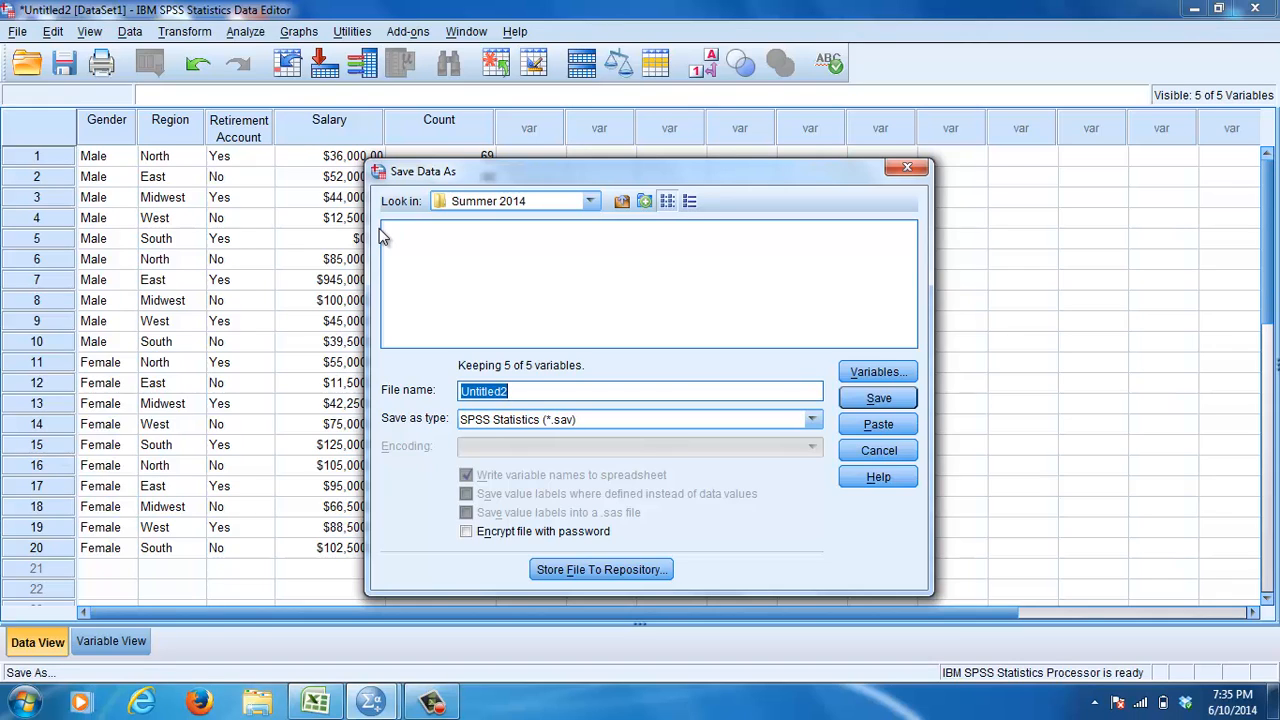
{"action": "type", "text": "Conv"}
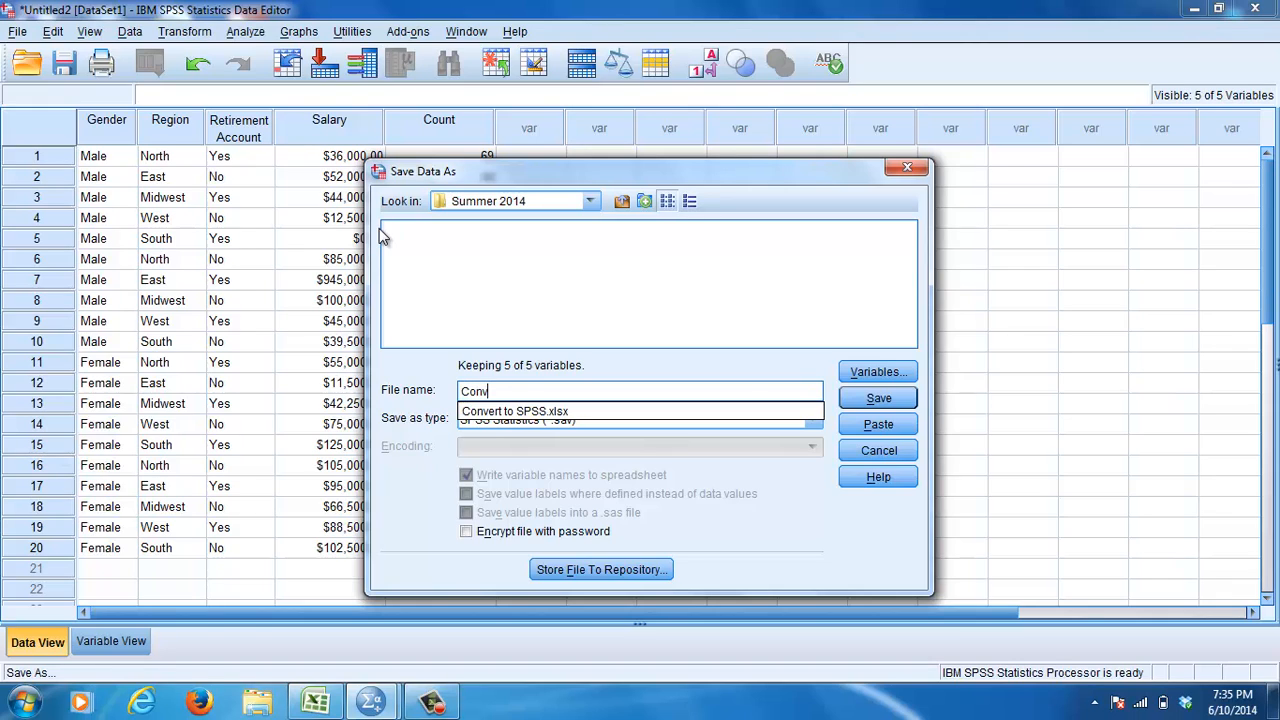
{"action": "type", "text": "erted Excel File"}
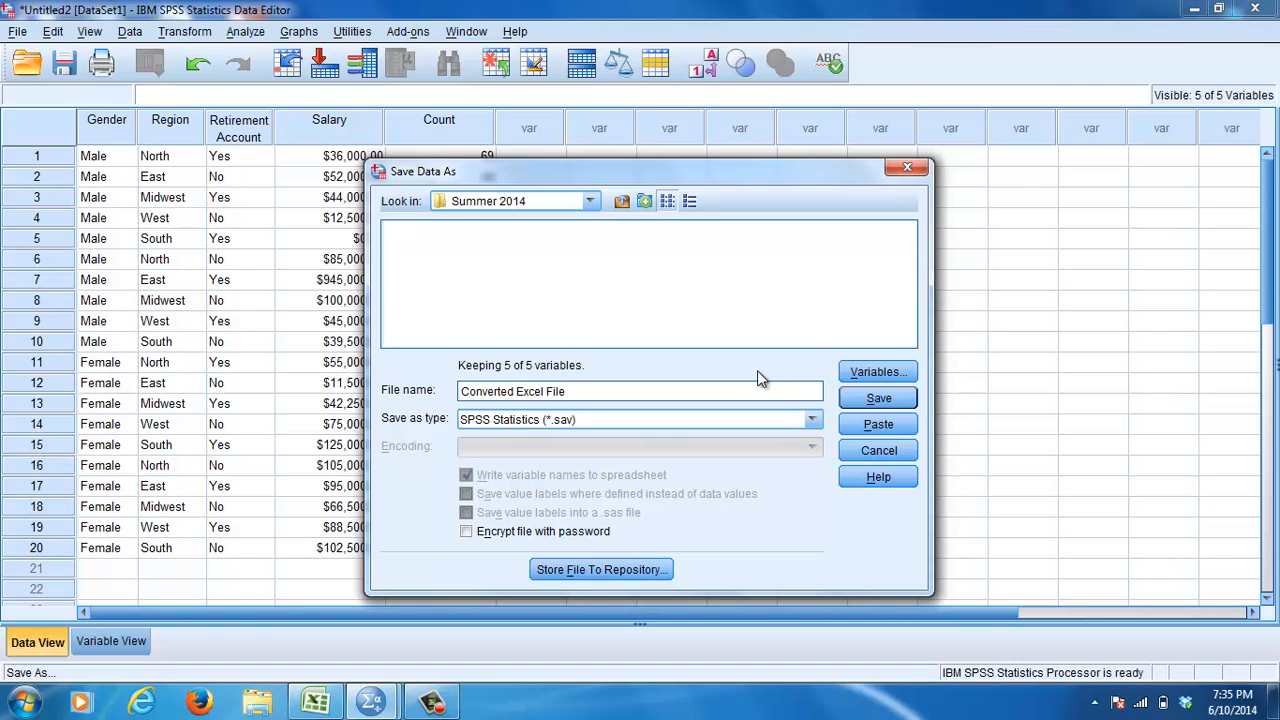
{"action": "left_click", "coordinate": [880, 398]}
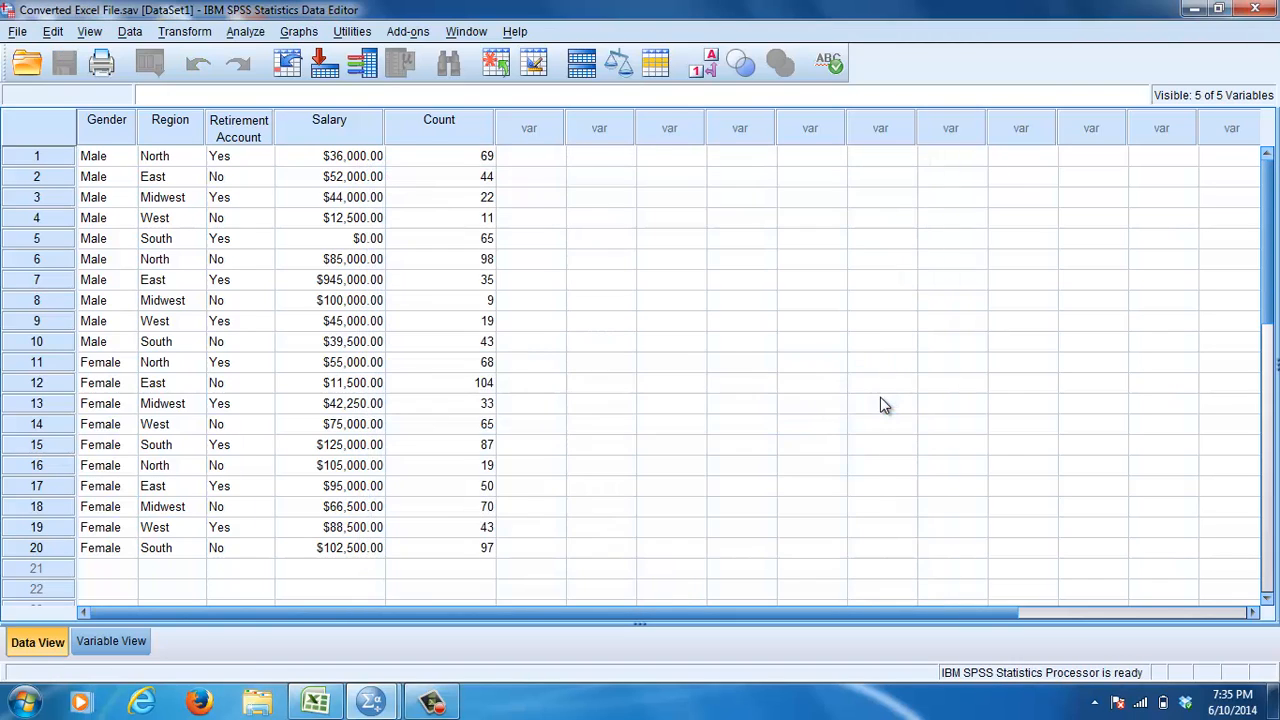